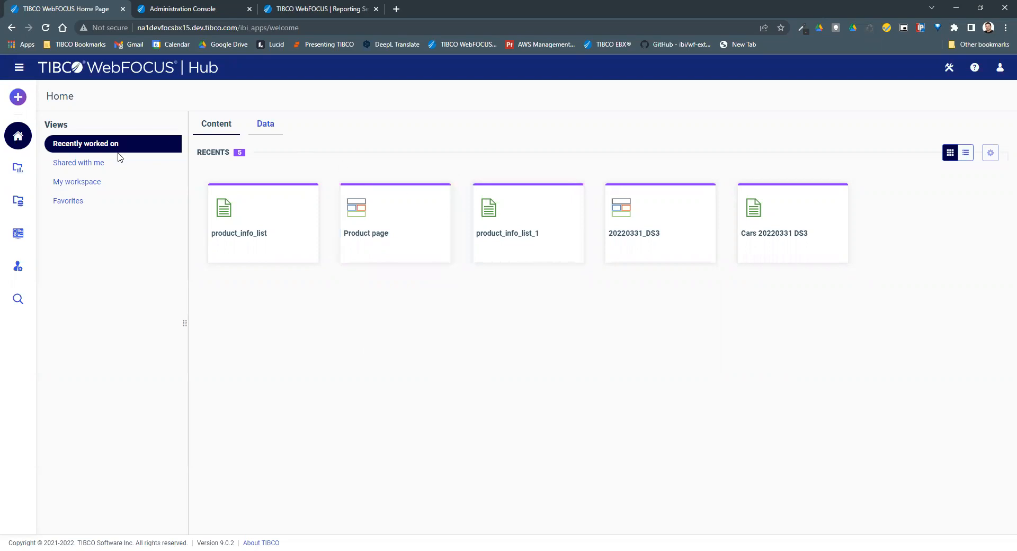
# Show the Administration Console's Repository settings, with the Derby Database URL, in its standalone browser tab.
pyautogui.click(18, 266)
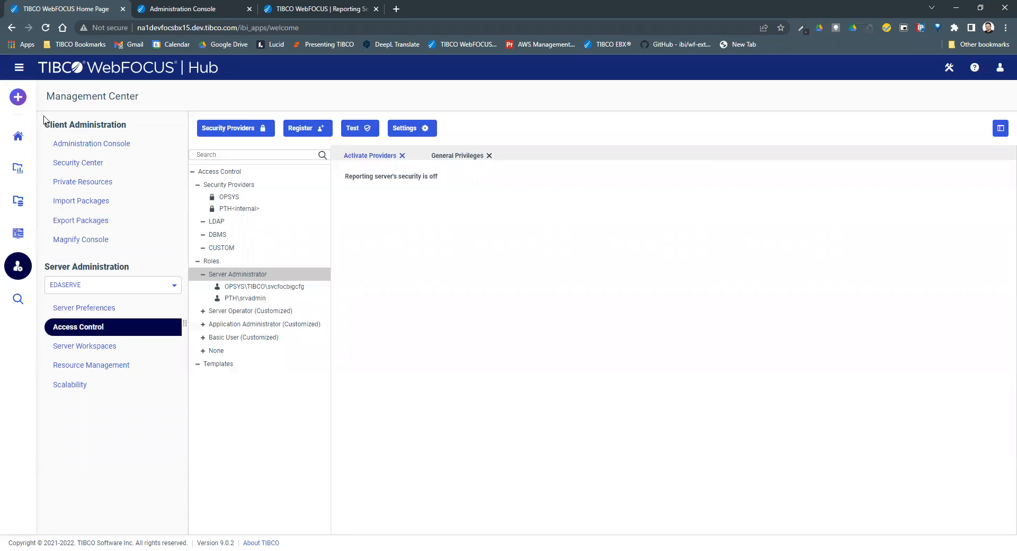
pyautogui.click(80, 147)
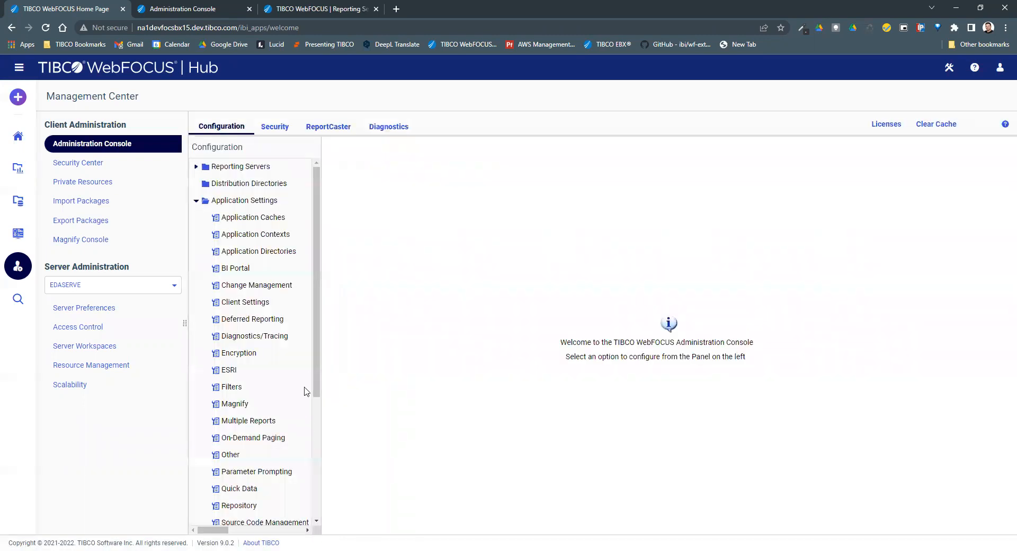
pyautogui.scroll(-2, 306, 391)
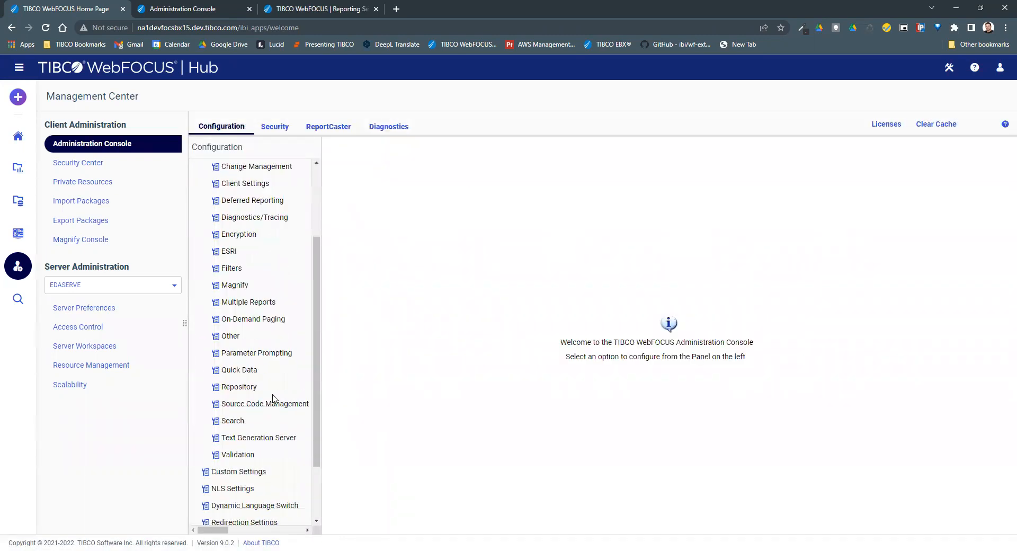
pyautogui.click(245, 387)
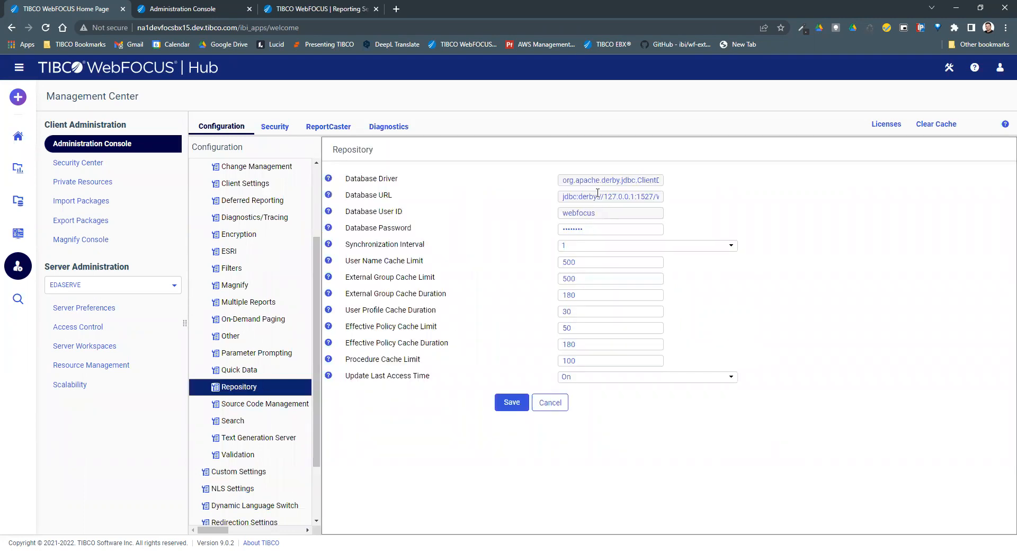
pyautogui.moveTo(602, 182); pyautogui.dragTo(677, 197)
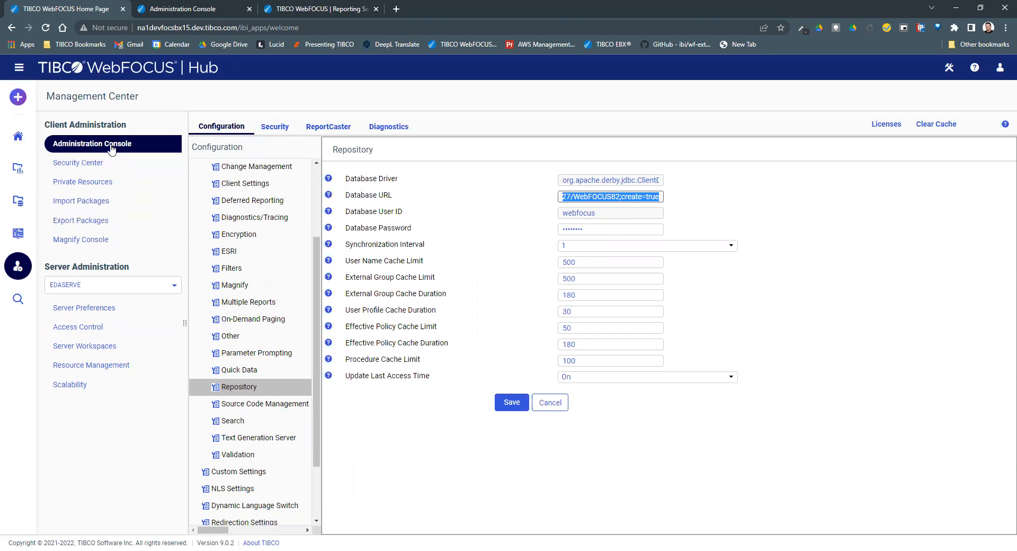
pyautogui.click(190, 14)
pyautogui.click(301, 30)
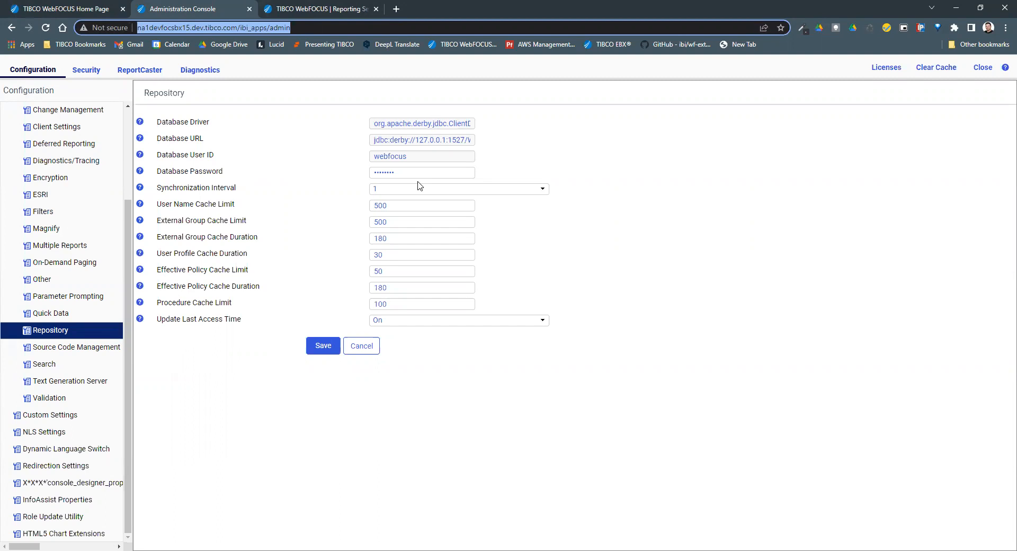
# Copy the repository's Derby Database URL and go back to the WebFOCUS Hub tab.
pyautogui.tripleClick(441, 141)
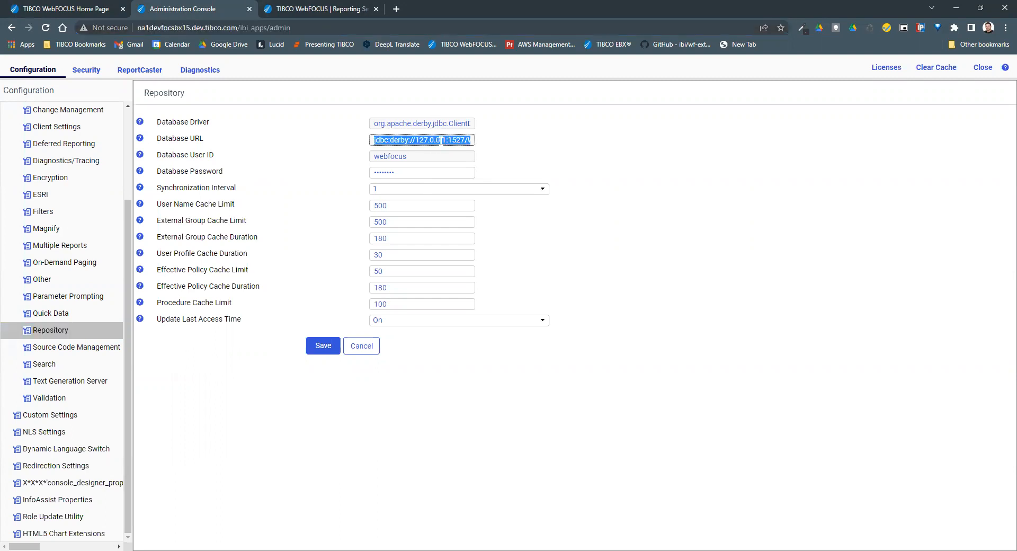
pyautogui.click(398, 142)
pyautogui.moveTo(398, 142); pyautogui.dragTo(488, 144)
pyautogui.tripleClick(442, 141)
pyautogui.hotkey('ctrl', 'c')
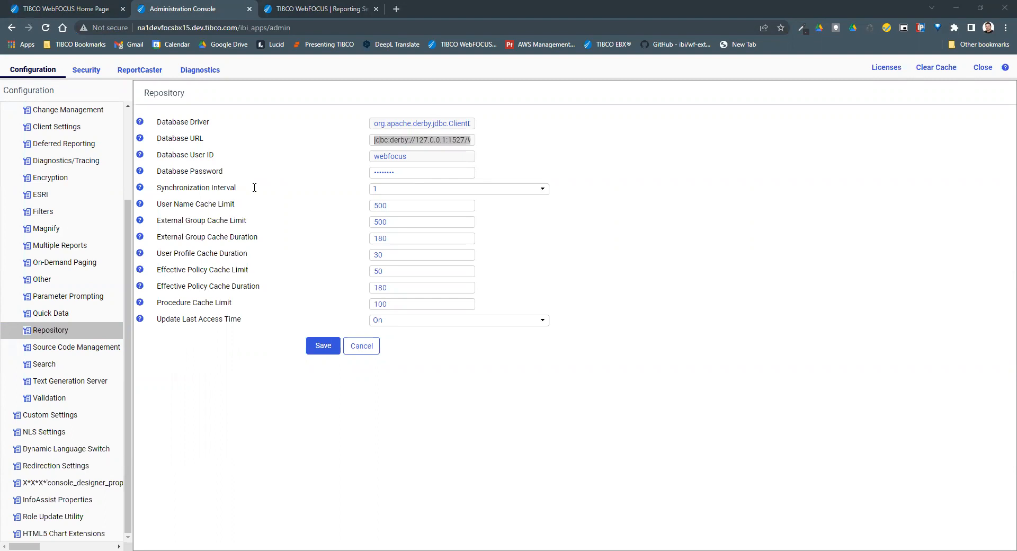
pyautogui.hotkey('alt', 'Tab')
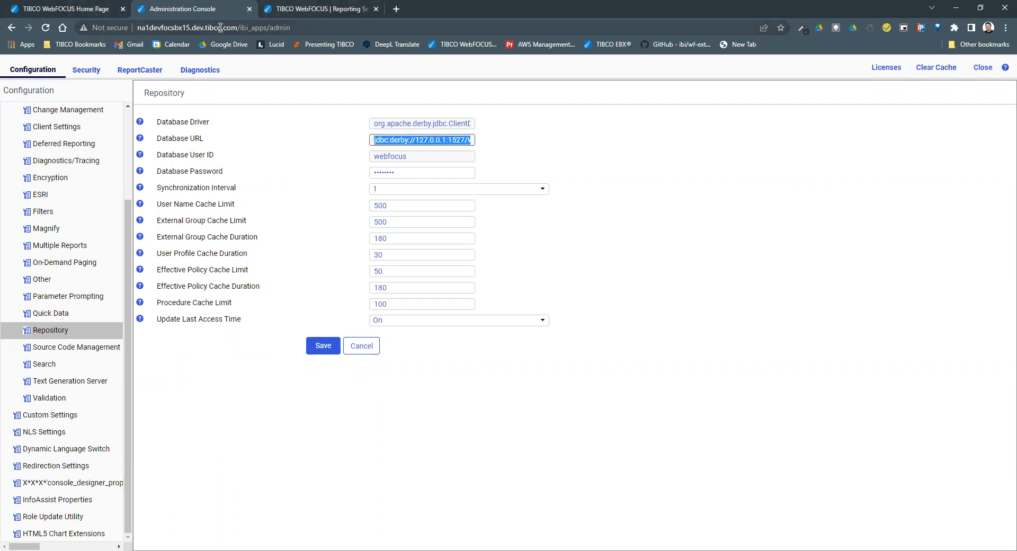
pyautogui.click(312, 9)
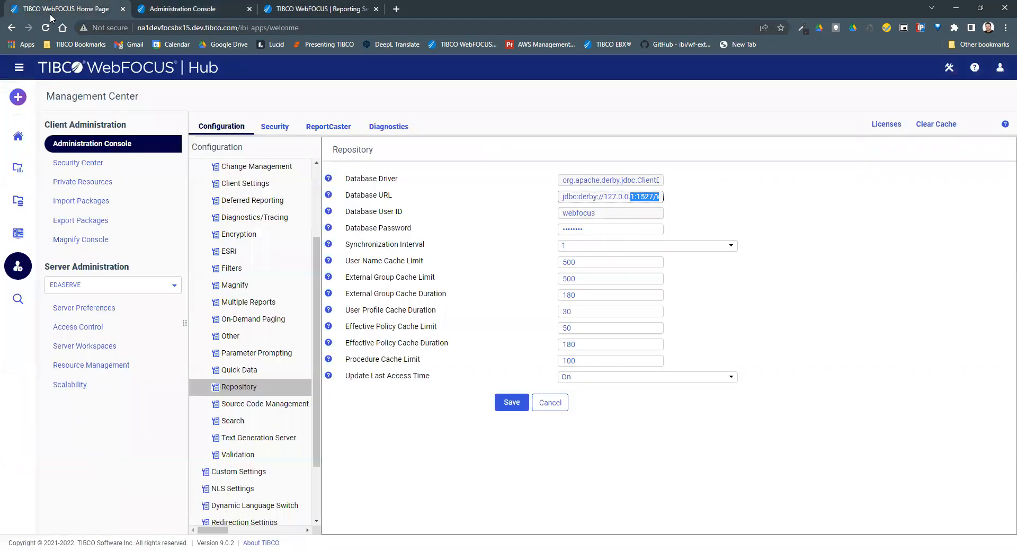
# Start a new server data connection using the generic JDBC adapter.
pyautogui.click(18, 99)
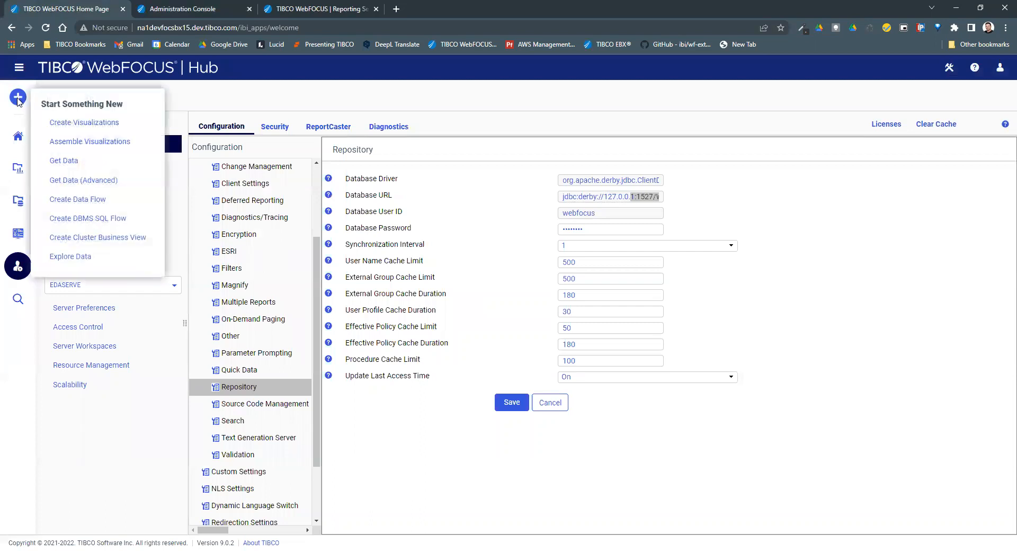
pyautogui.click(87, 165)
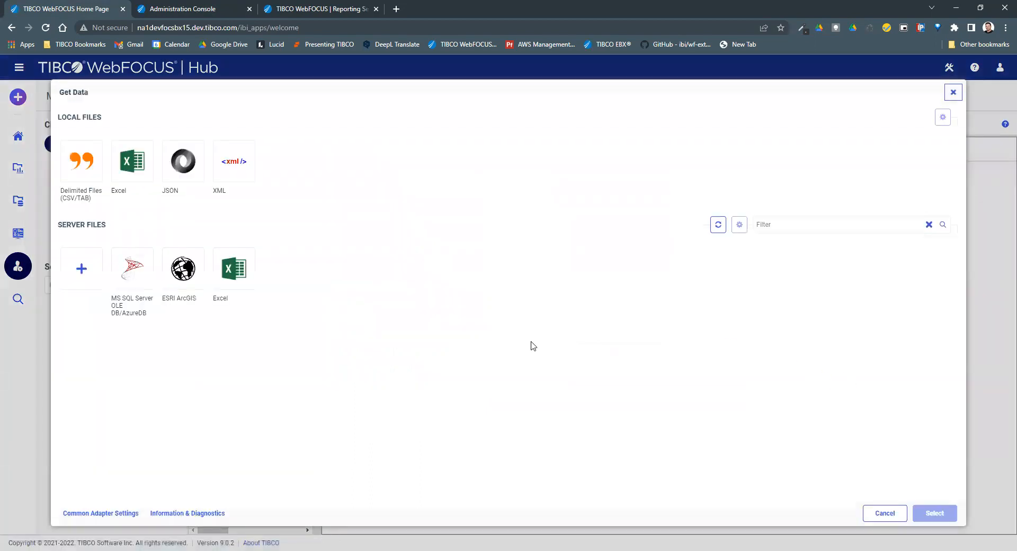
pyautogui.click(82, 269)
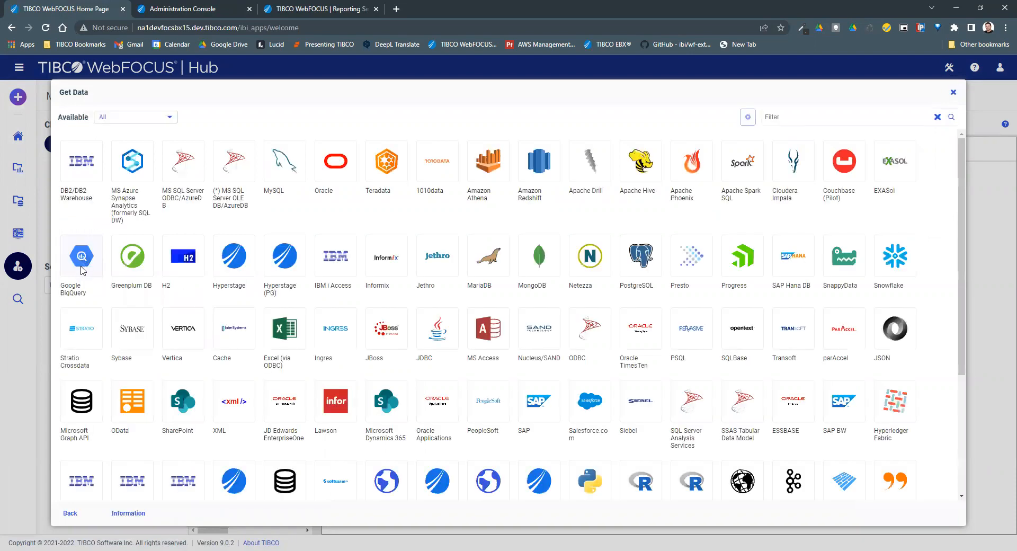
pyautogui.click(829, 123)
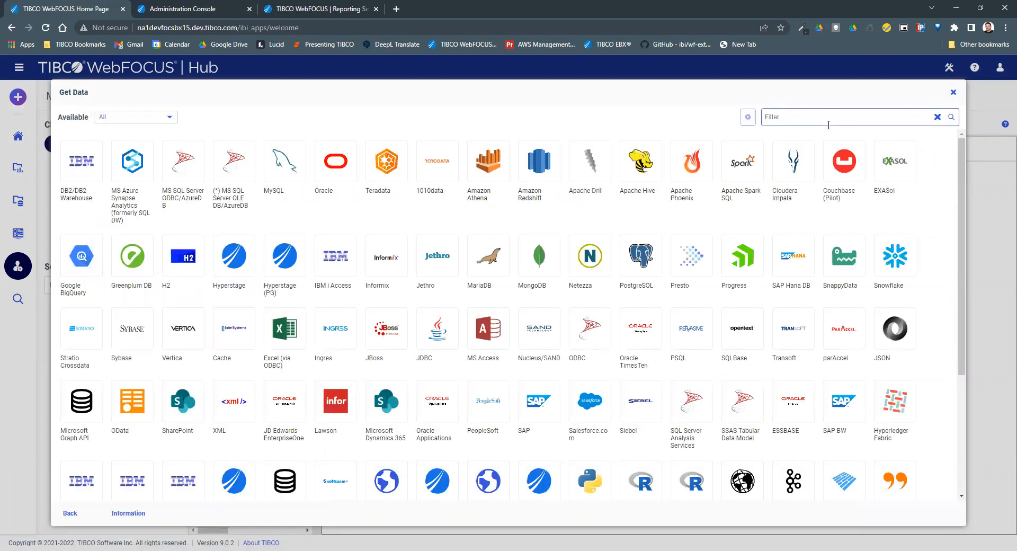
pyautogui.write('JDBC')
pyautogui.click(86, 172)
# Rename the connection from CON01 to DERBY.
pyautogui.moveTo(731, 260); pyautogui.dragTo(691, 259)
pyautogui.write('DERBY')
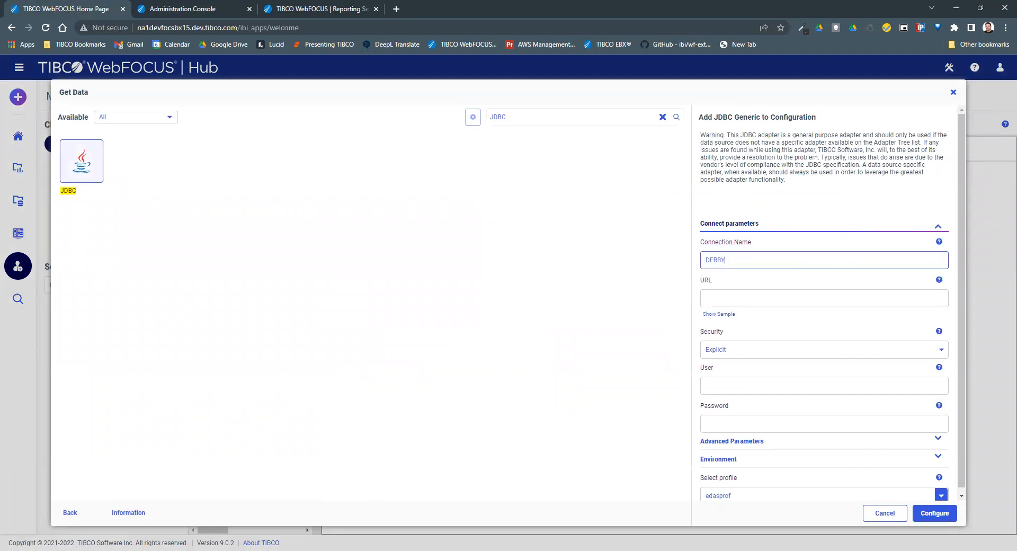
pyautogui.press('Tab')
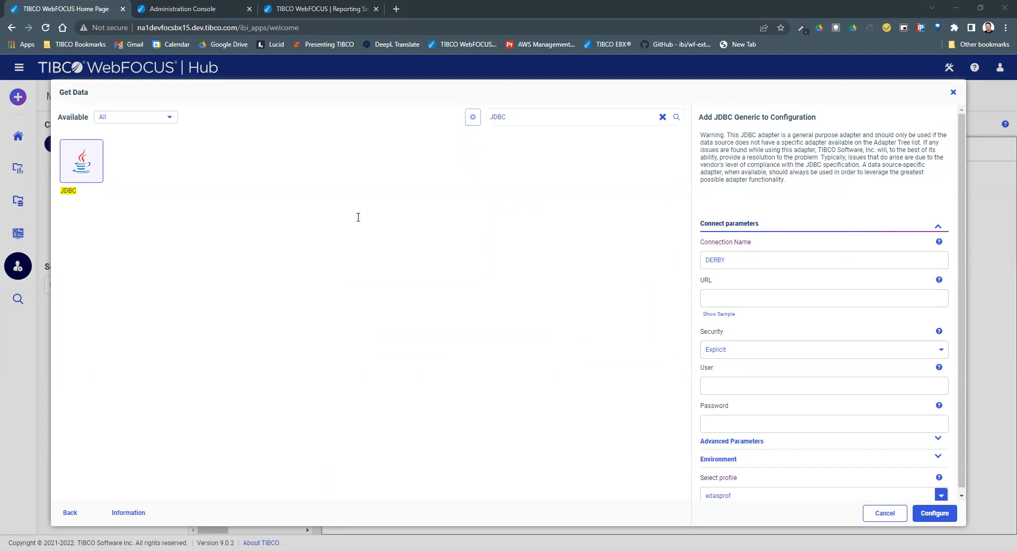
# Paste the Derby URL and trim it to jdbc:derby://127.0.0.1:1527/WebFOCUS82, removing create=true.
pyautogui.click(941, 222)
pyautogui.click(762, 225)
pyautogui.click(730, 293)
pyautogui.hotkey('ctrl', 'v')
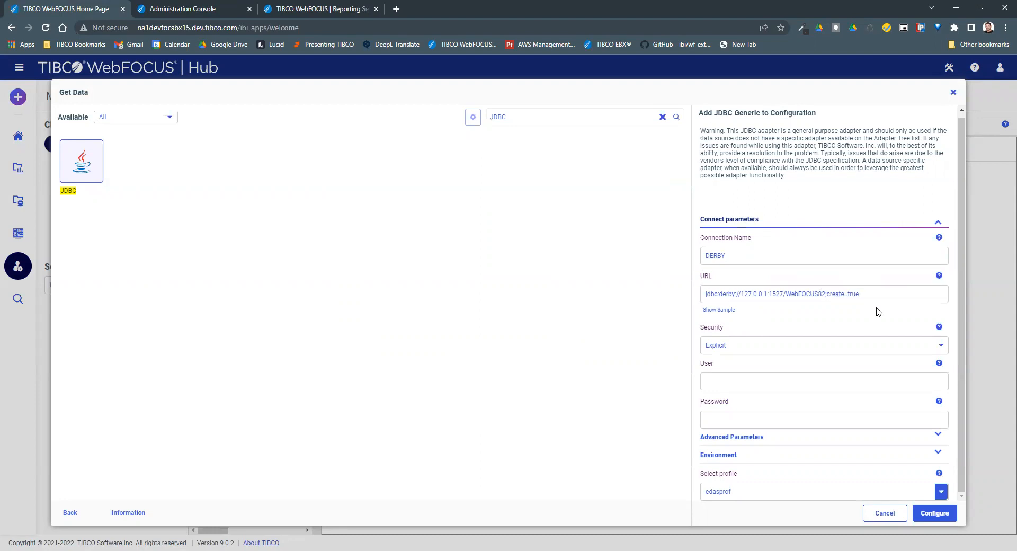
pyautogui.moveTo(826, 295); pyautogui.dragTo(894, 297)
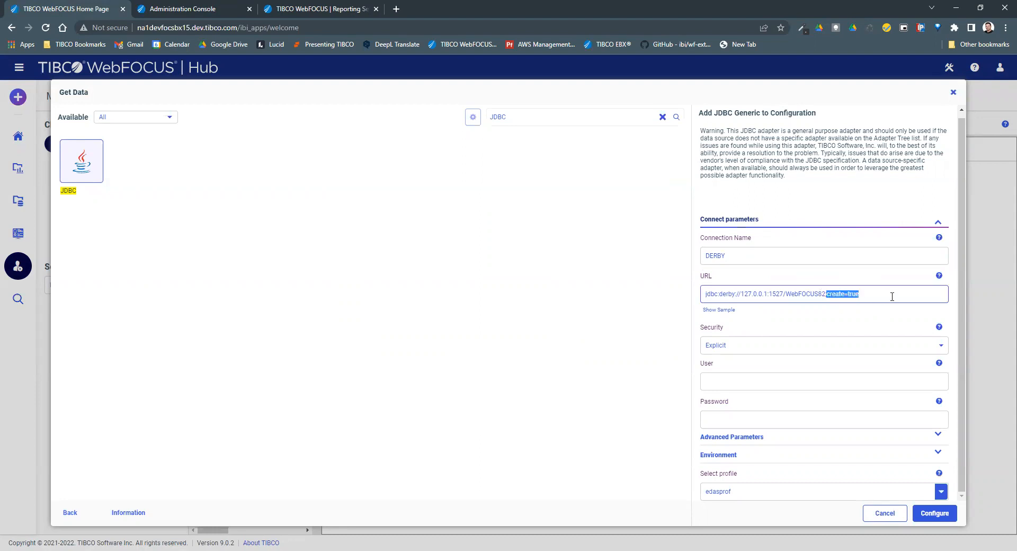
pyautogui.press('BackSpace')
# Enter the repository database user name and password for the connection.
pyautogui.click(730, 376)
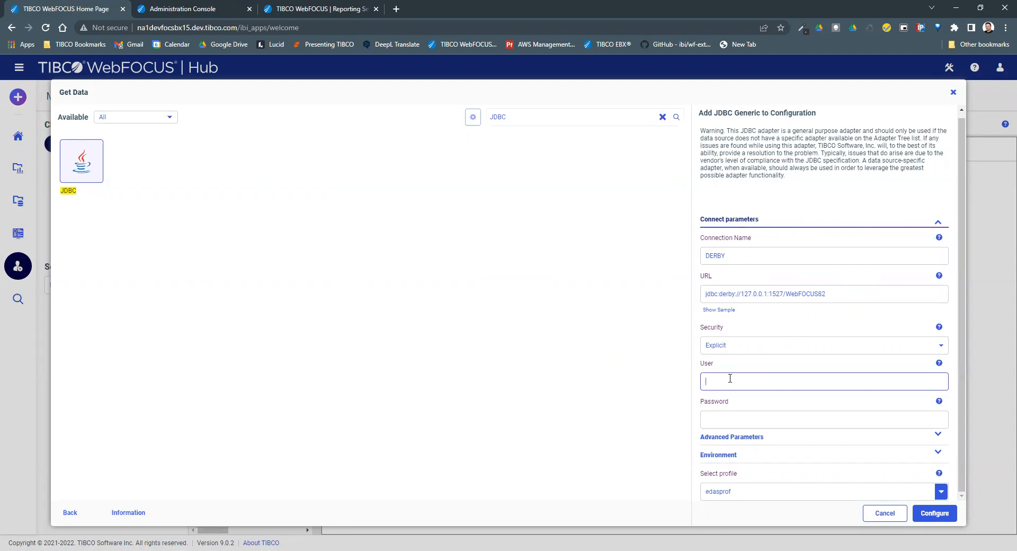
pyautogui.write('webfocus')
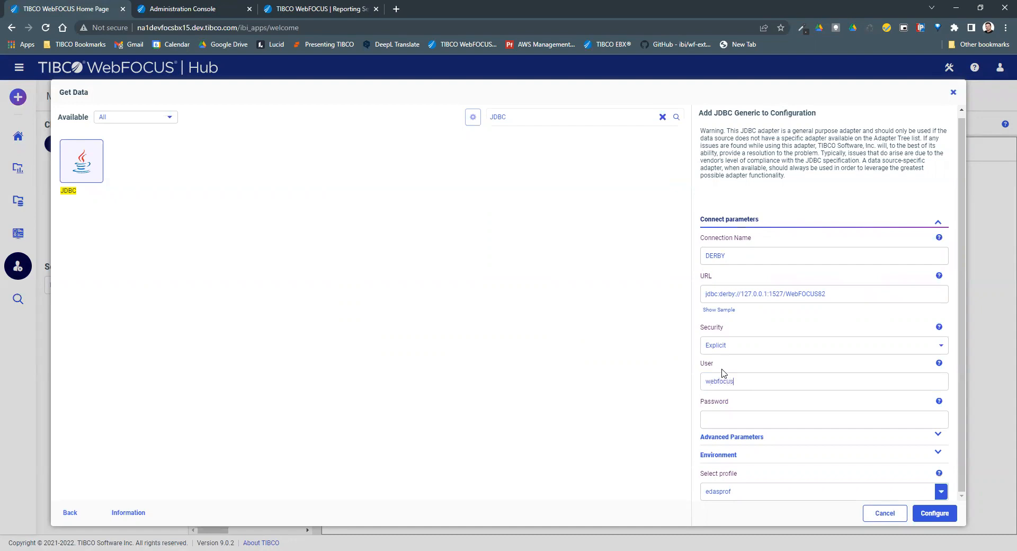
pyautogui.click(722, 412)
pyautogui.click(756, 384)
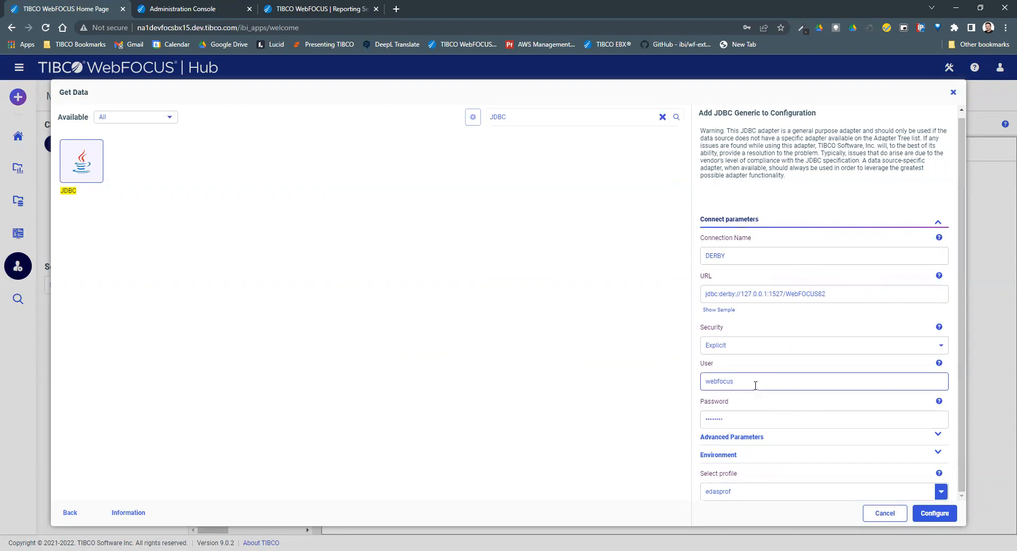
pyautogui.click(721, 409)
pyautogui.click(753, 437)
# Set the Driver Name to org.apache.derby.jdbc.ClientDriver.
pyautogui.scroll(1, 742, 282)
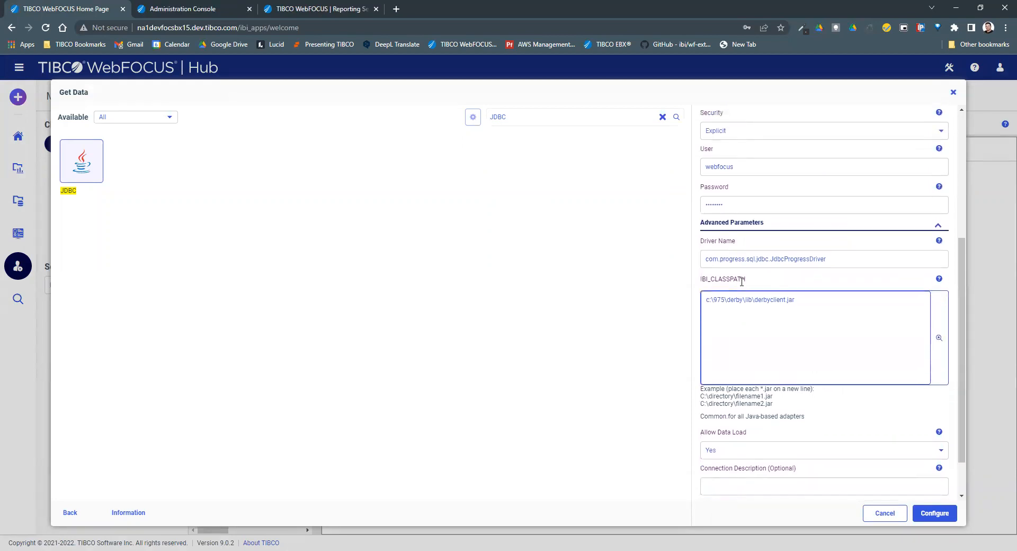
pyautogui.moveTo(838, 259); pyautogui.dragTo(712, 261)
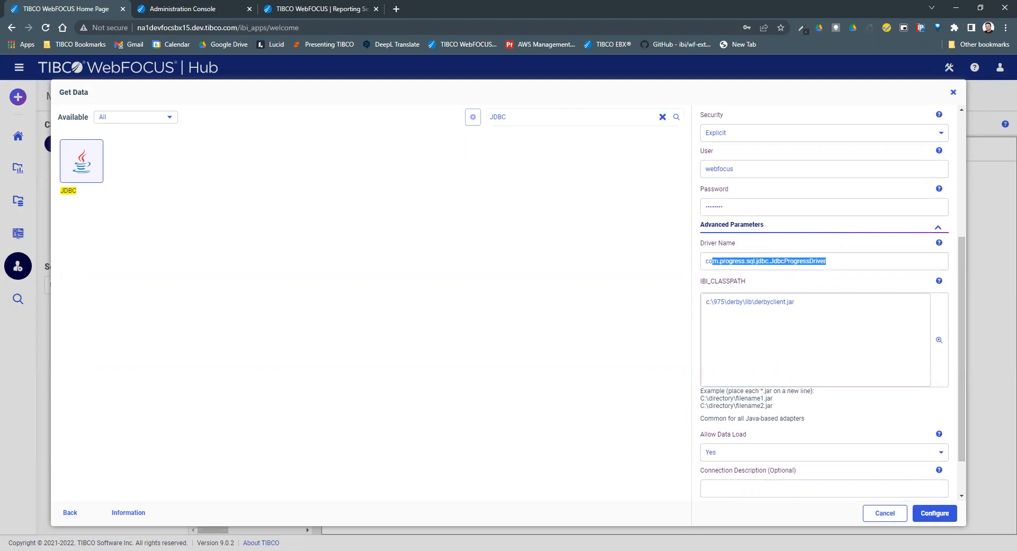
pyautogui.click(127, 171)
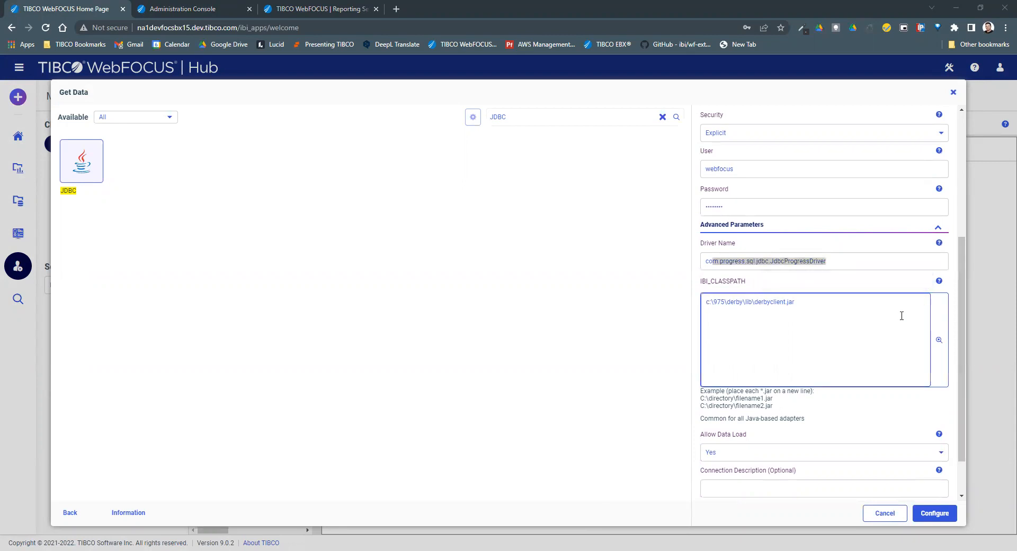
pyautogui.moveTo(857, 262); pyautogui.dragTo(662, 262)
pyautogui.write('org.apache.derby.jdbc.ClientDriver')
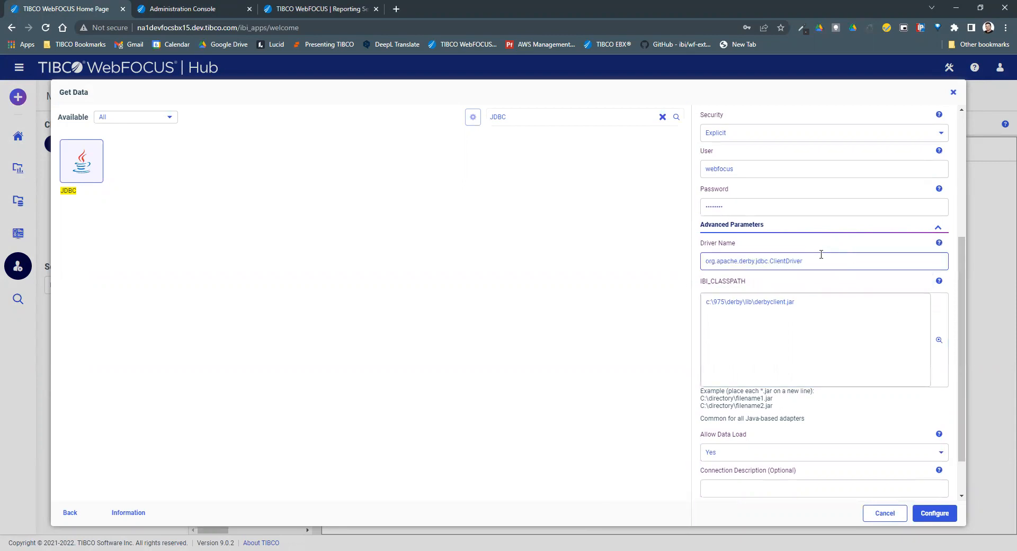
pyautogui.moveTo(801, 261); pyautogui.dragTo(688, 263)
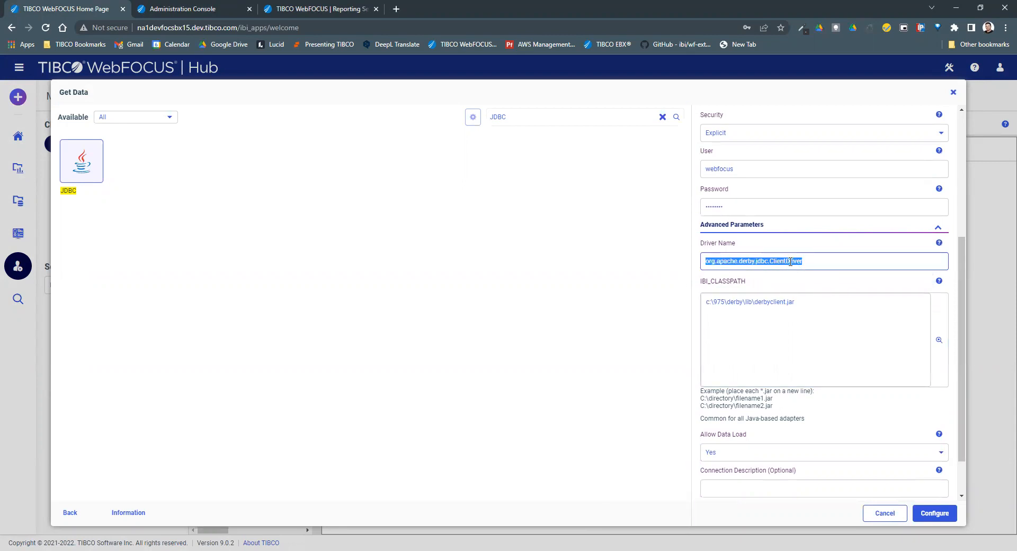
# Clear the existing IBI_CLASSPATH entry.
pyautogui.click(830, 299)
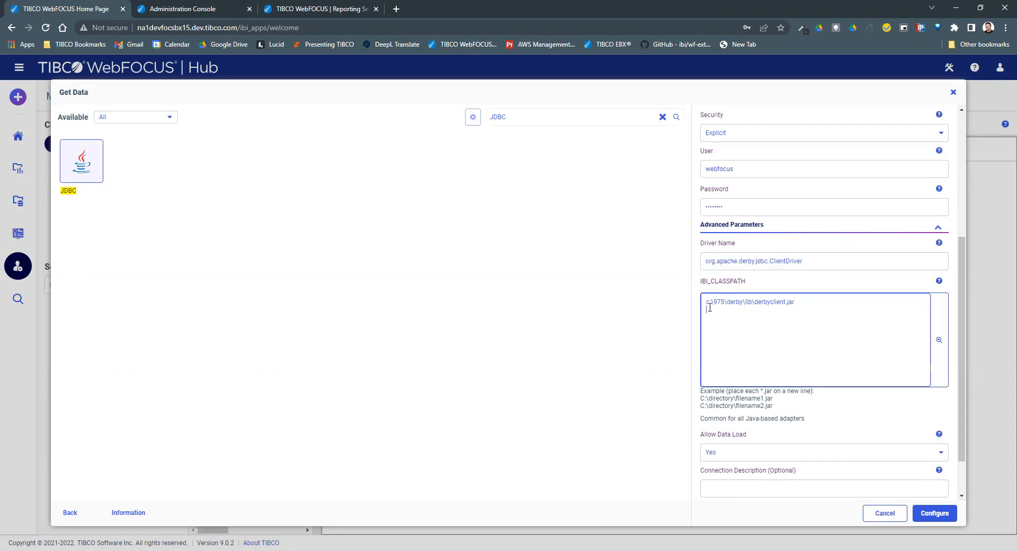
pyautogui.moveTo(756, 311); pyautogui.dragTo(654, 300)
pyautogui.press('BackSpace')
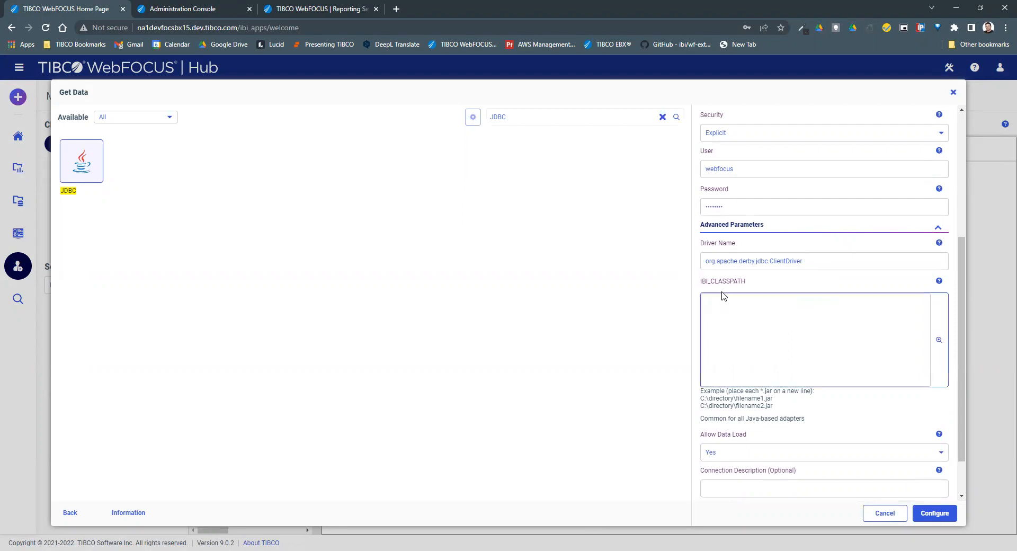
# Browse to c:\975\derby\lib and set derbyclient.jar as the IBI_CLASSPATH.
pyautogui.click(938, 340)
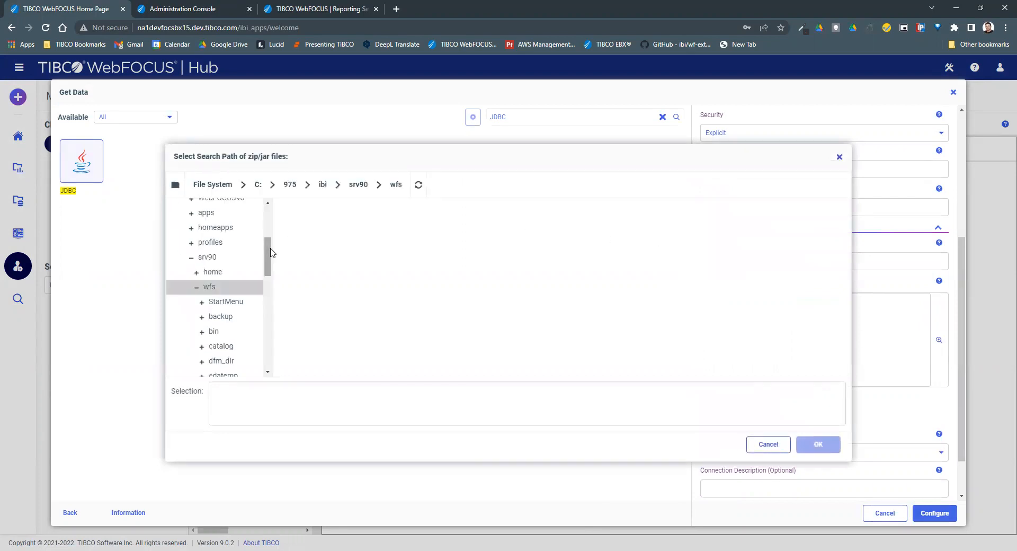
pyautogui.moveTo(267, 255); pyautogui.dragTo(268, 253)
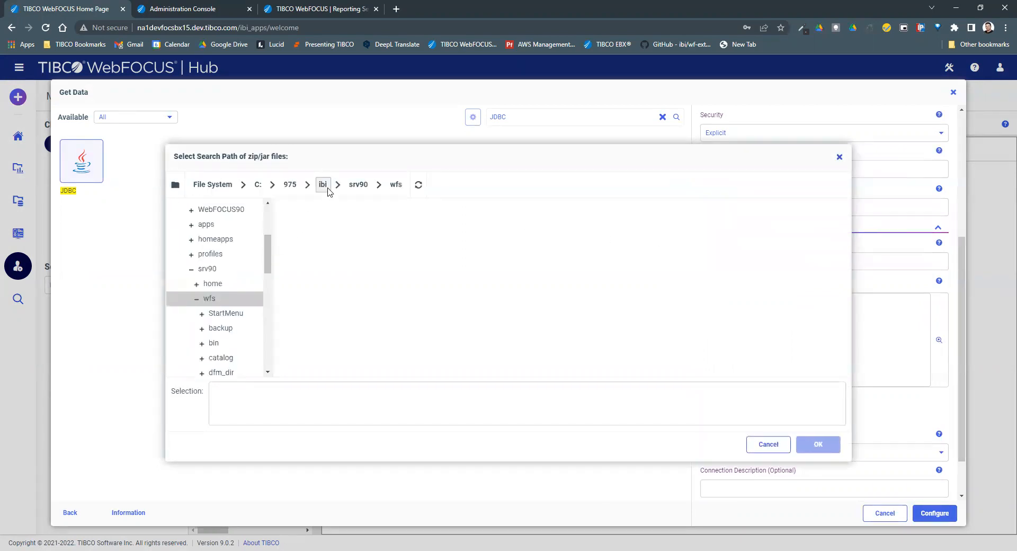
pyautogui.click(290, 185)
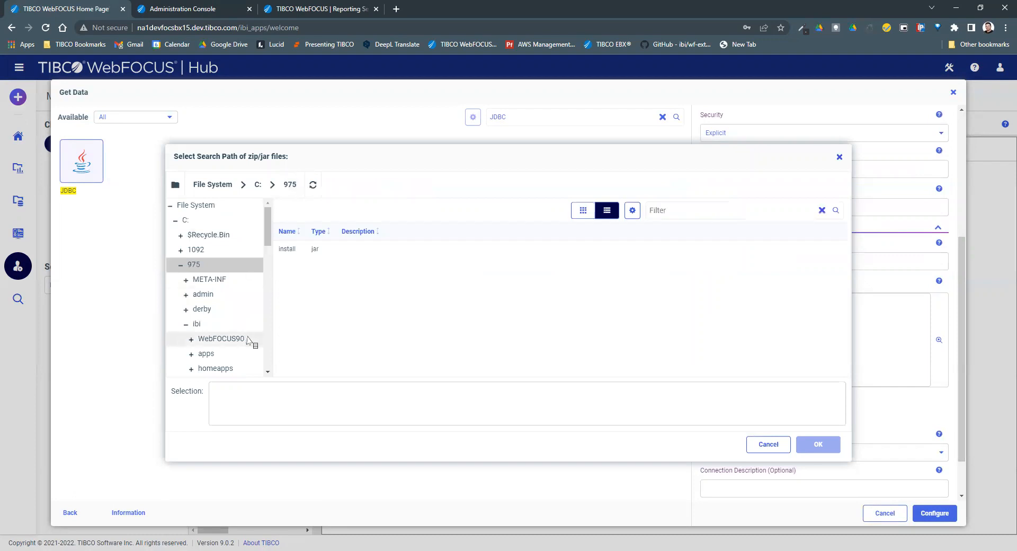
pyautogui.click(202, 311)
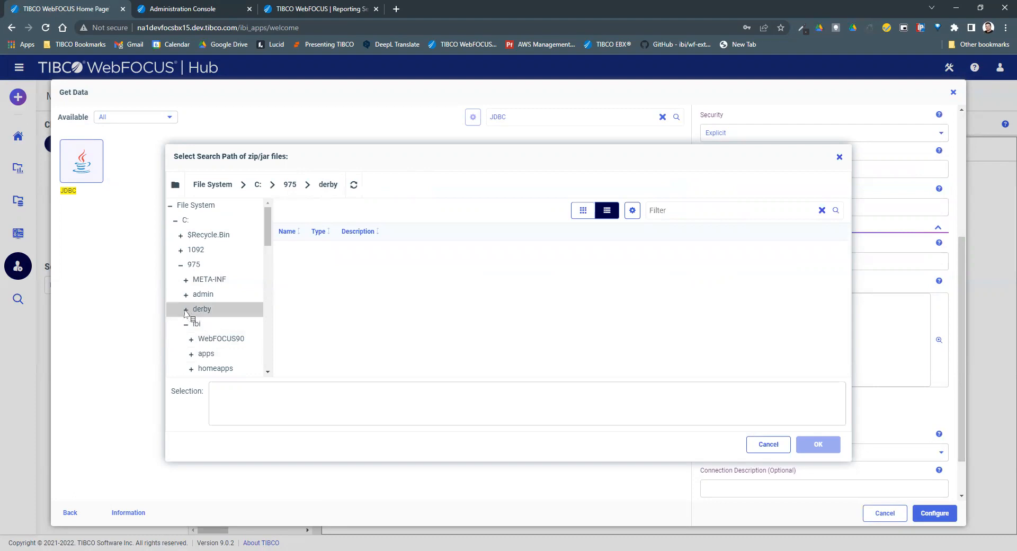
pyautogui.click(185, 310)
pyautogui.scroll(-4, 190, 318)
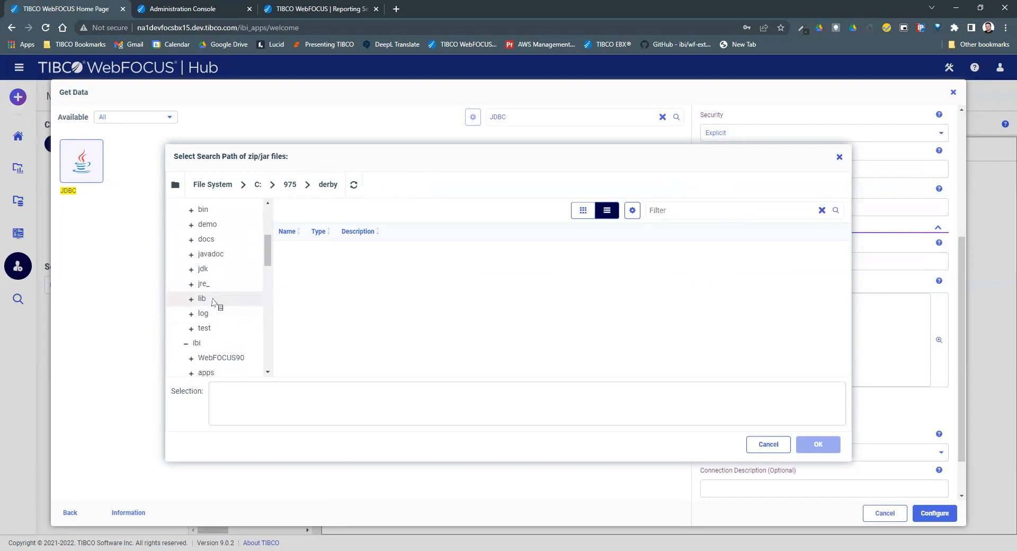
pyautogui.click(213, 302)
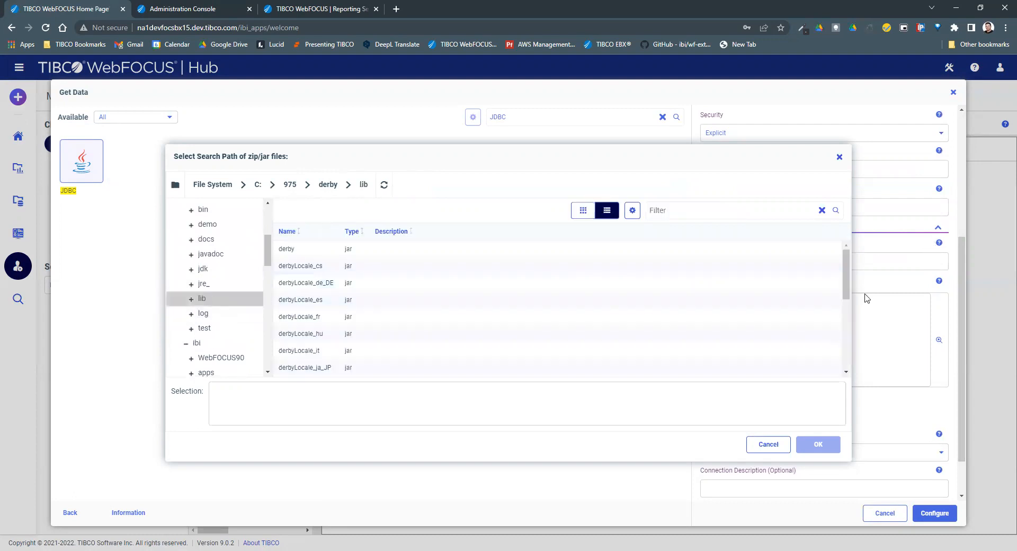
pyautogui.moveTo(849, 291); pyautogui.dragTo(842, 348)
pyautogui.click(325, 334)
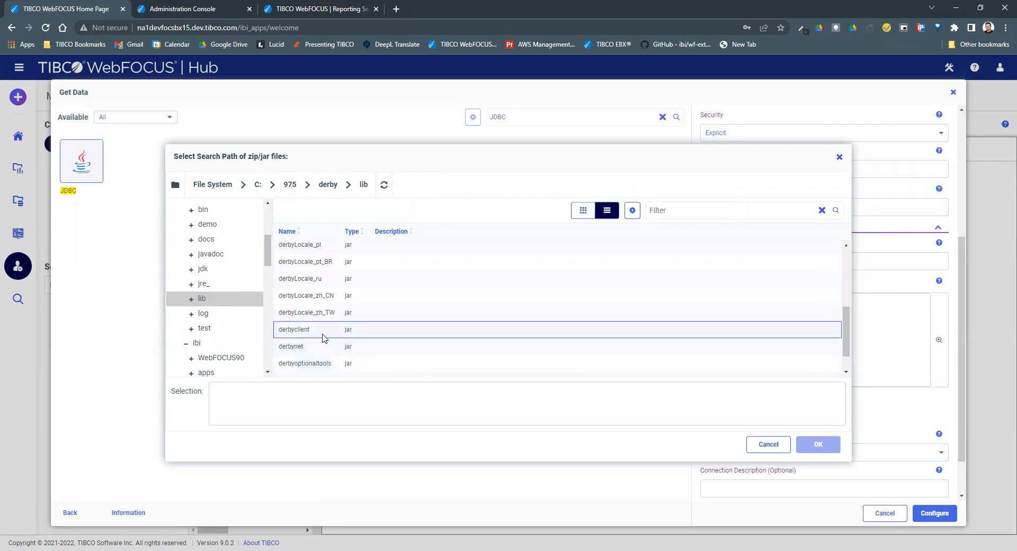
pyautogui.click(318, 394)
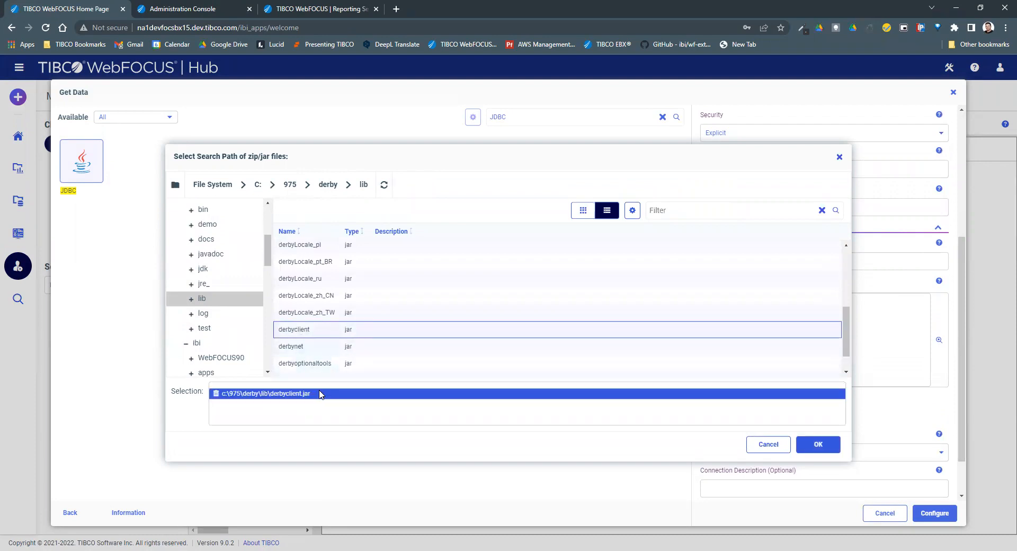
pyautogui.click(818, 443)
pyautogui.click(799, 315)
# Run Test Connection on DERBY and close the successful result listing WEBFOCUS tables.
pyautogui.scroll(2, 820, 447)
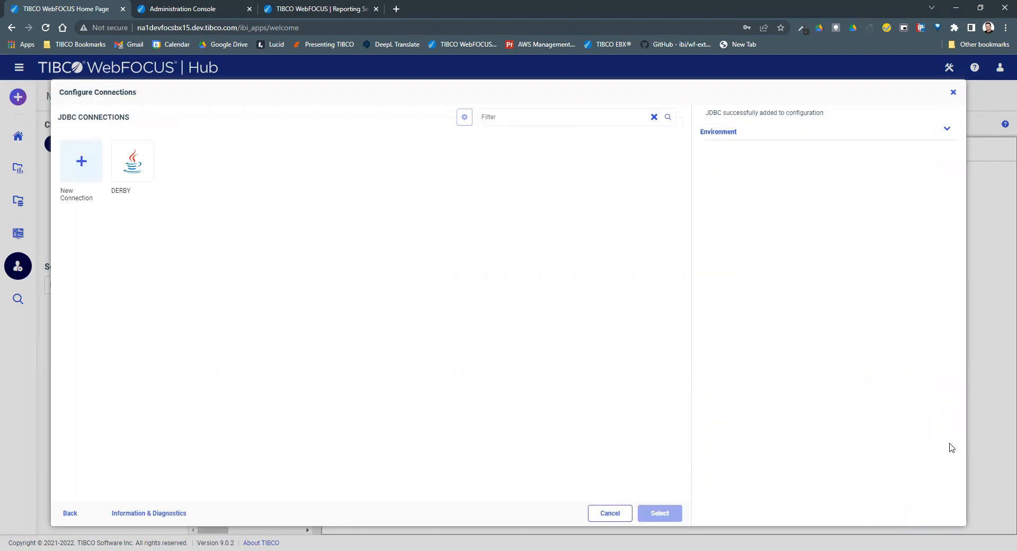
pyautogui.rightClick(142, 170)
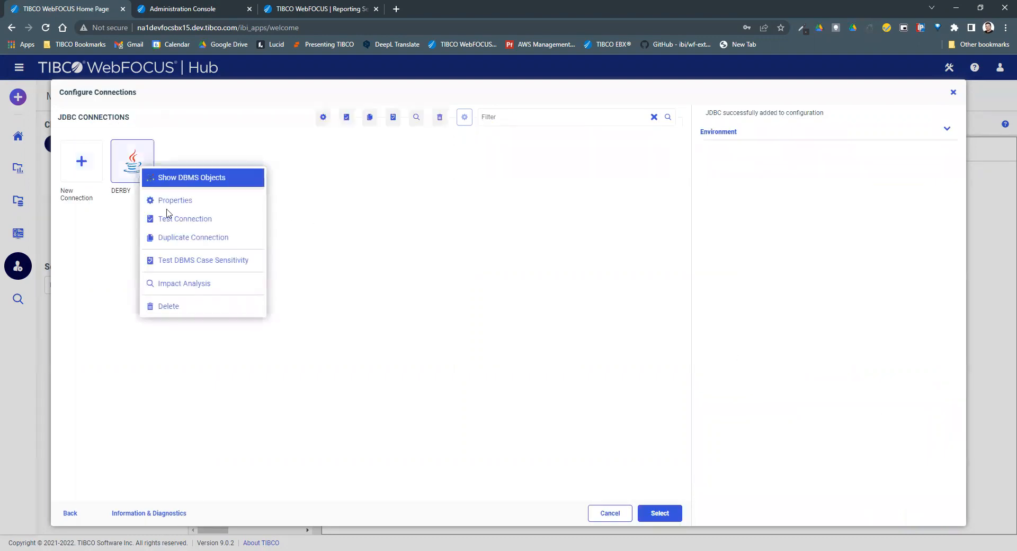
pyautogui.click(190, 223)
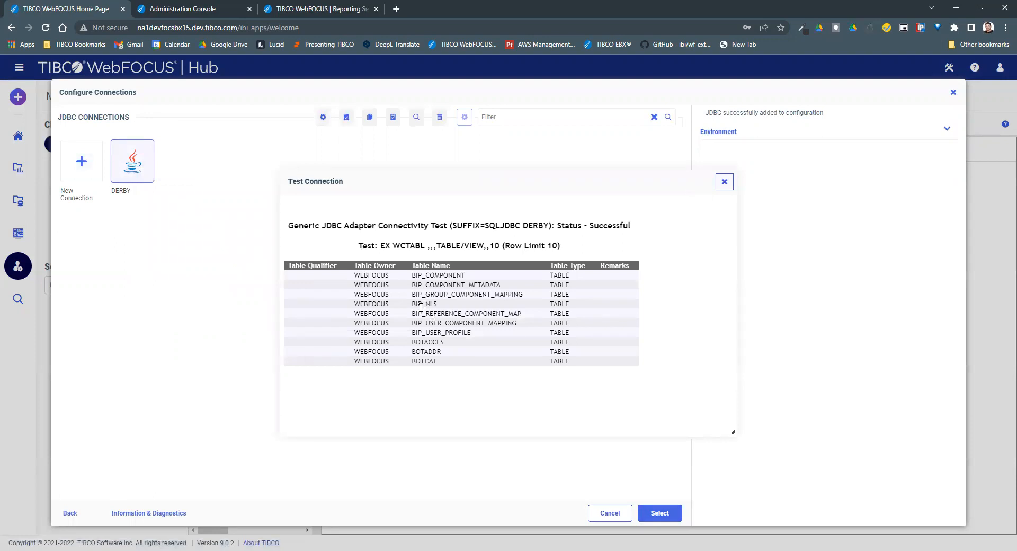
pyautogui.click(724, 182)
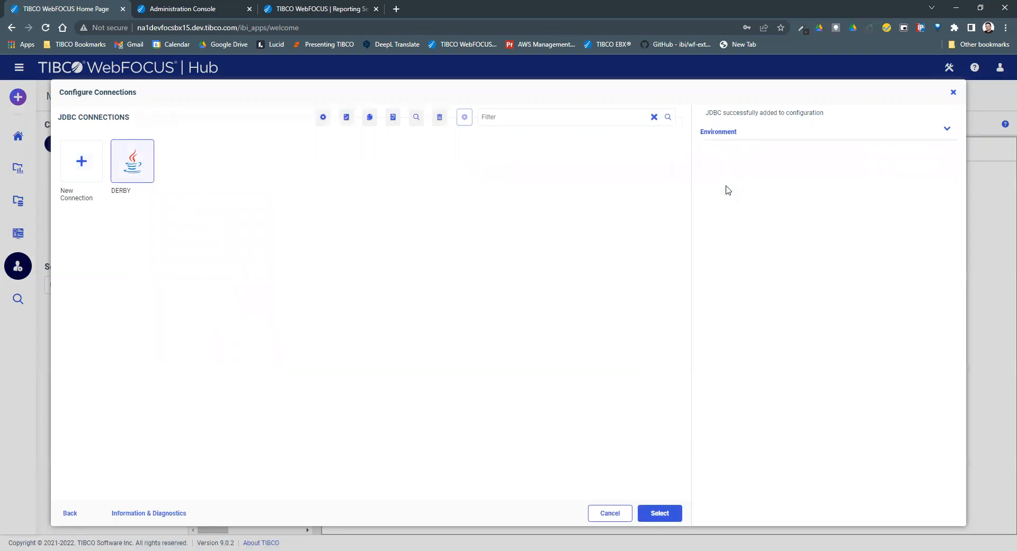
# Begin a synonym from the DERBY connection and tick the UOA_USERS table.
pyautogui.click(142, 177)
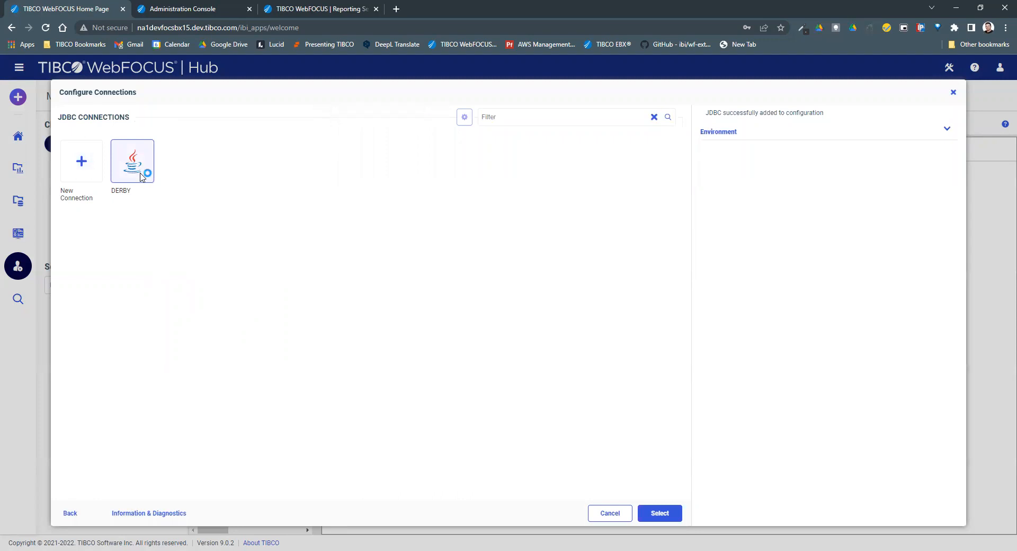
pyautogui.doubleClick(141, 177)
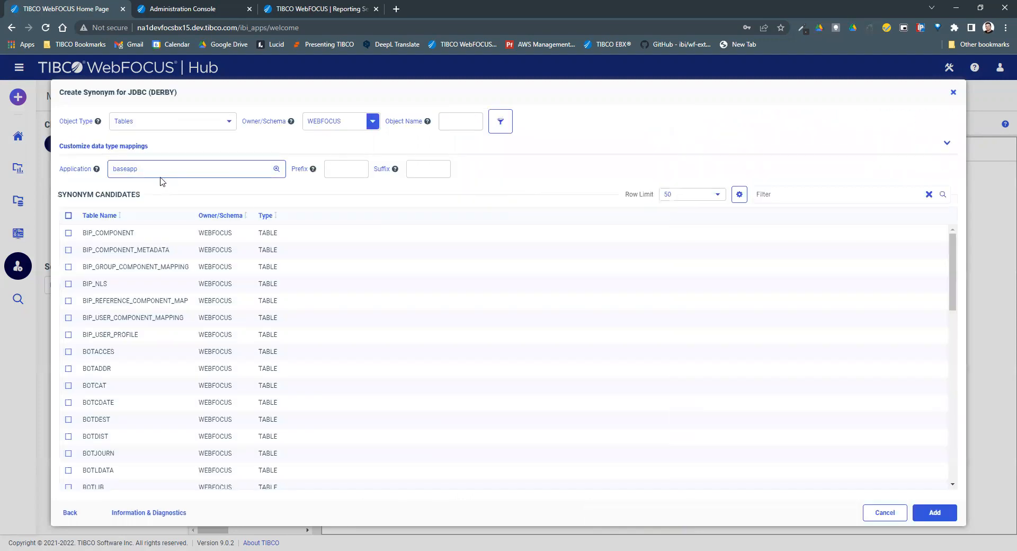
pyautogui.scroll(-5, 200, 284)
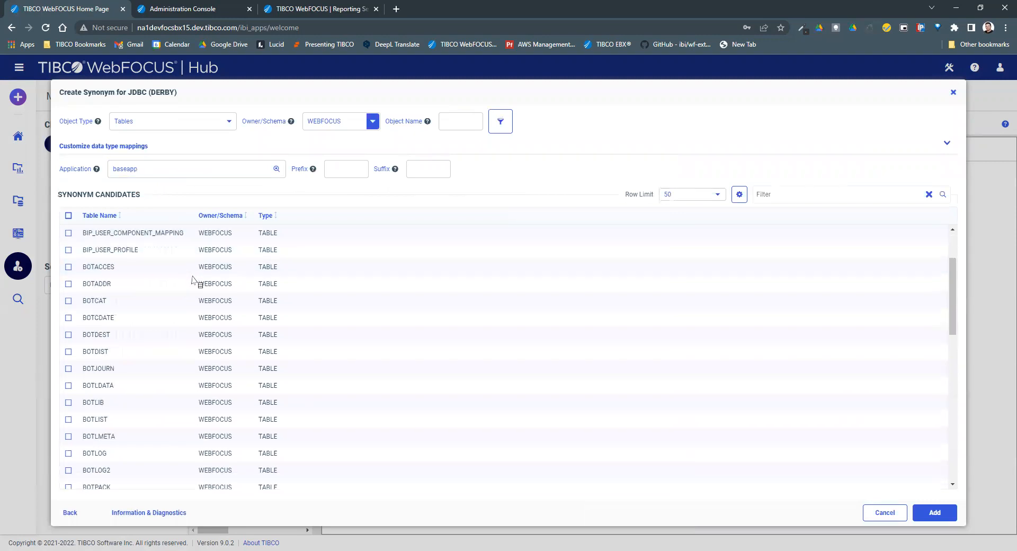
pyautogui.scroll(6, 198, 278)
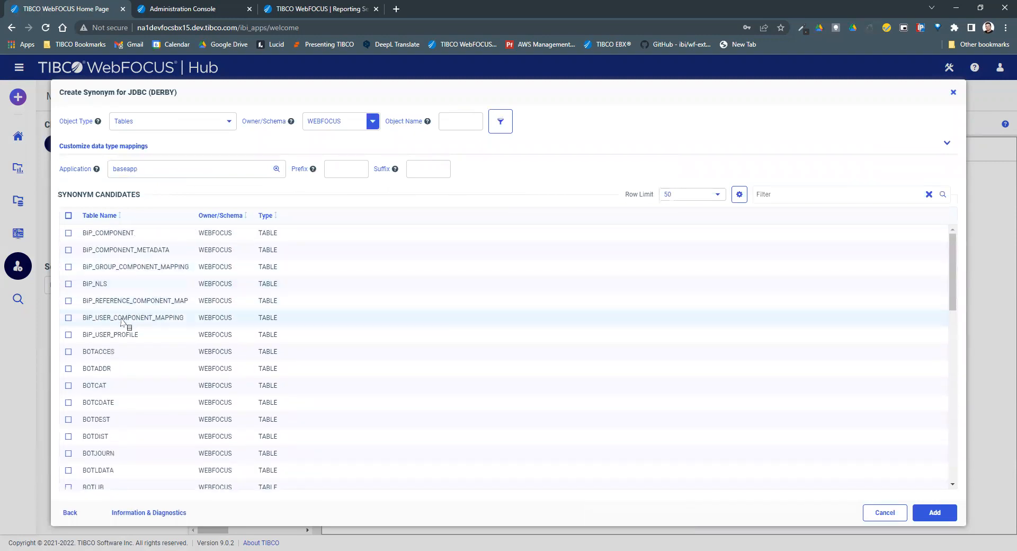
pyautogui.scroll(-4, 153, 387)
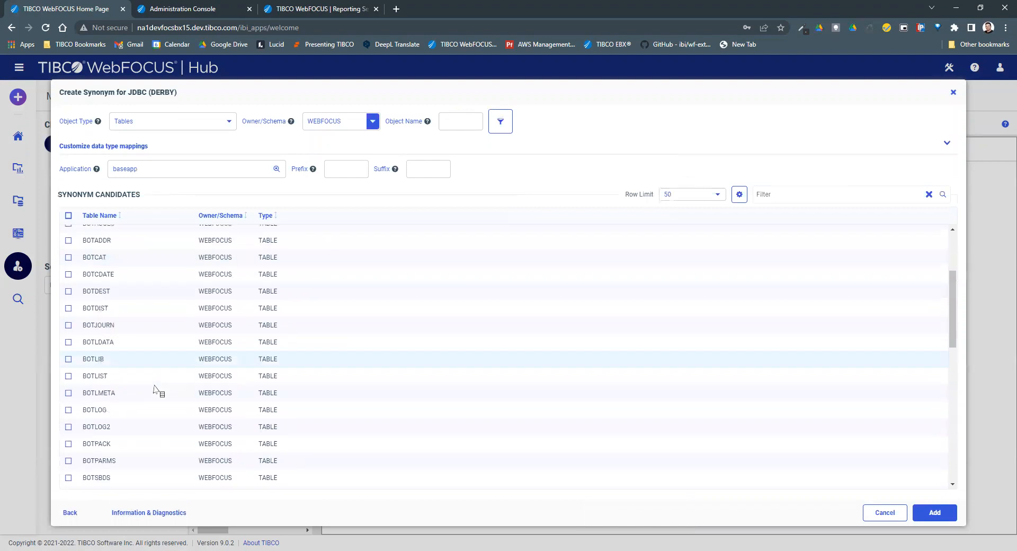
pyautogui.scroll(-6, 158, 389)
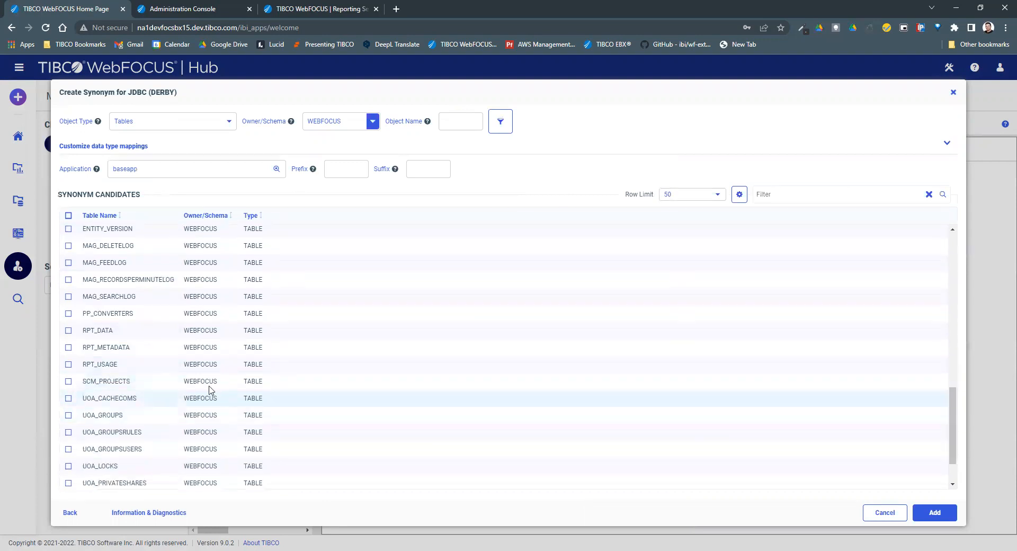
pyautogui.scroll(-2, 250, 391)
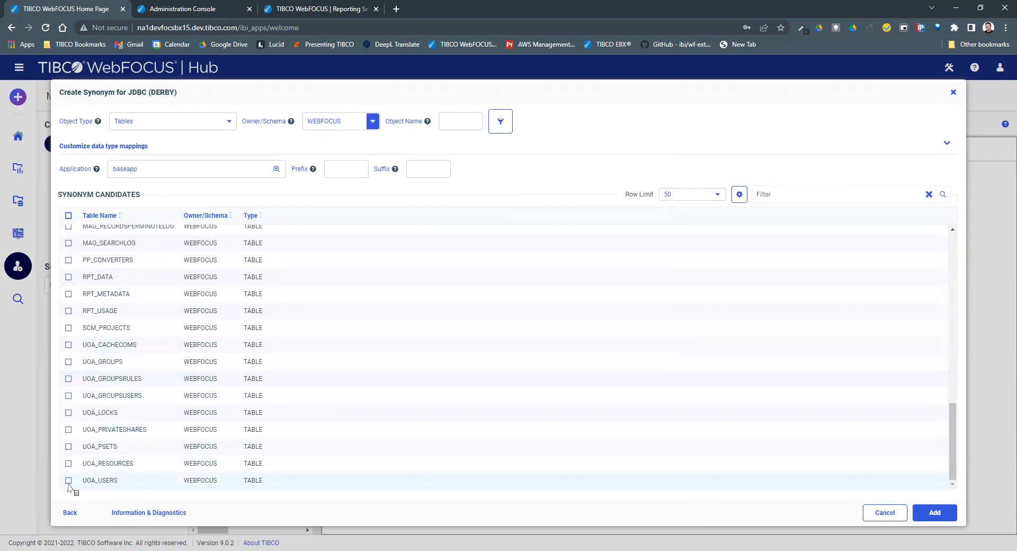
pyautogui.click(68, 480)
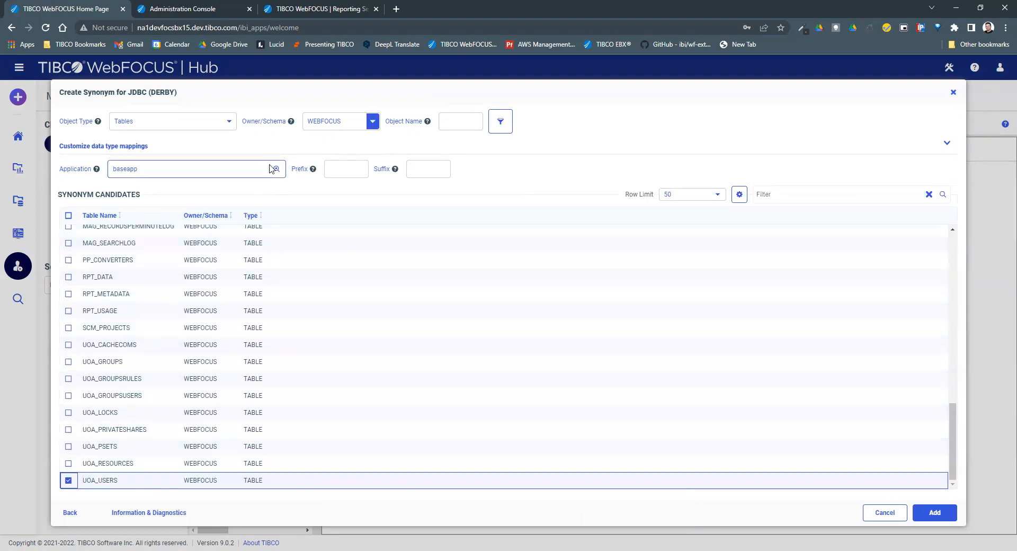
# Choose foccache as the application storing the synonym and confirm.
pyautogui.click(276, 168)
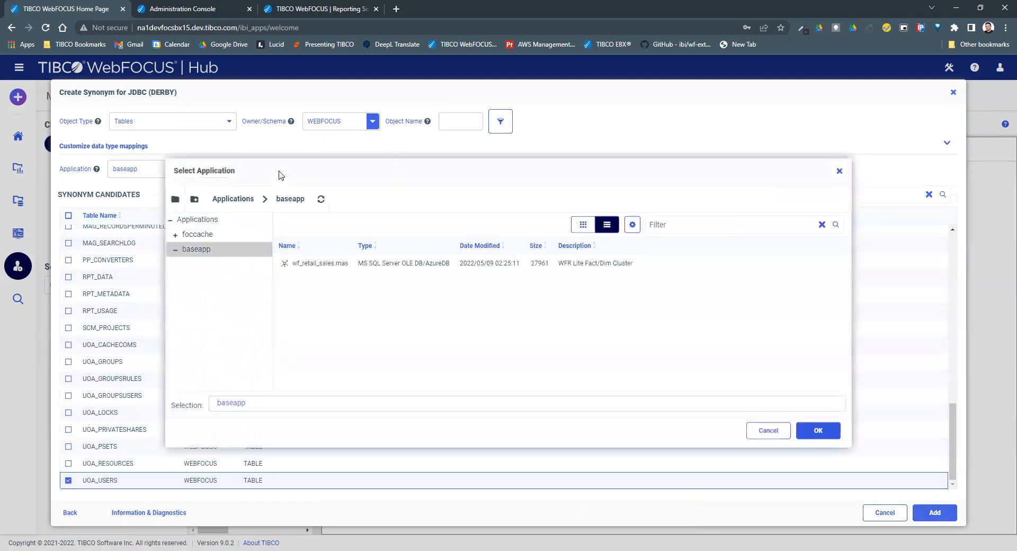
pyautogui.click(217, 235)
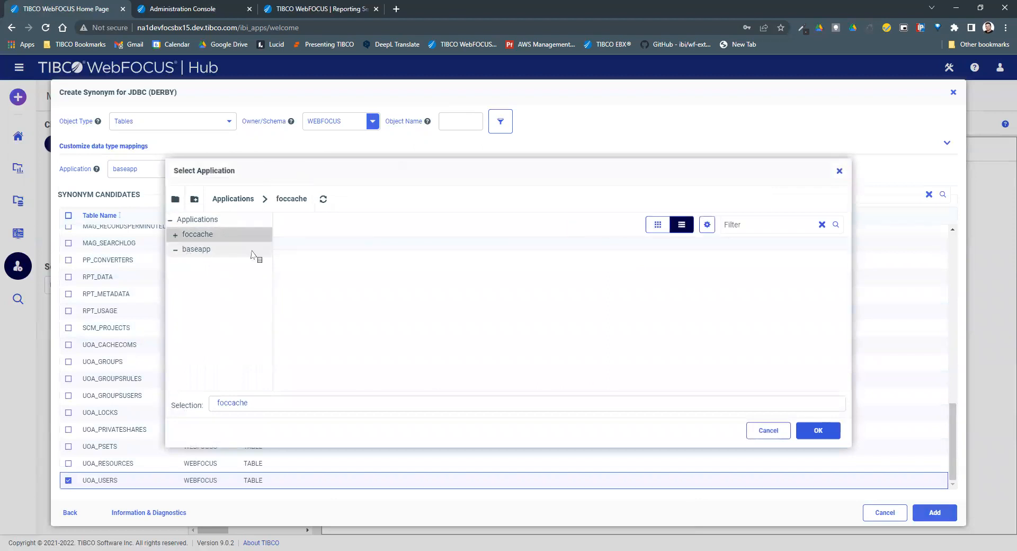
pyautogui.click(820, 431)
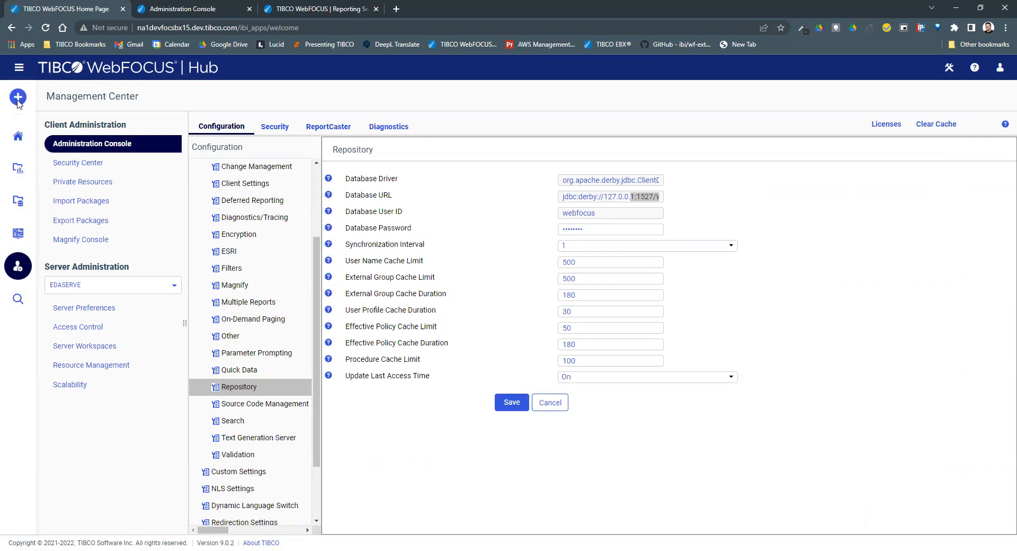
# Launch the WebFOCUS designer in a new tab from the Hub's + Create button.
pyautogui.click(101, 125)
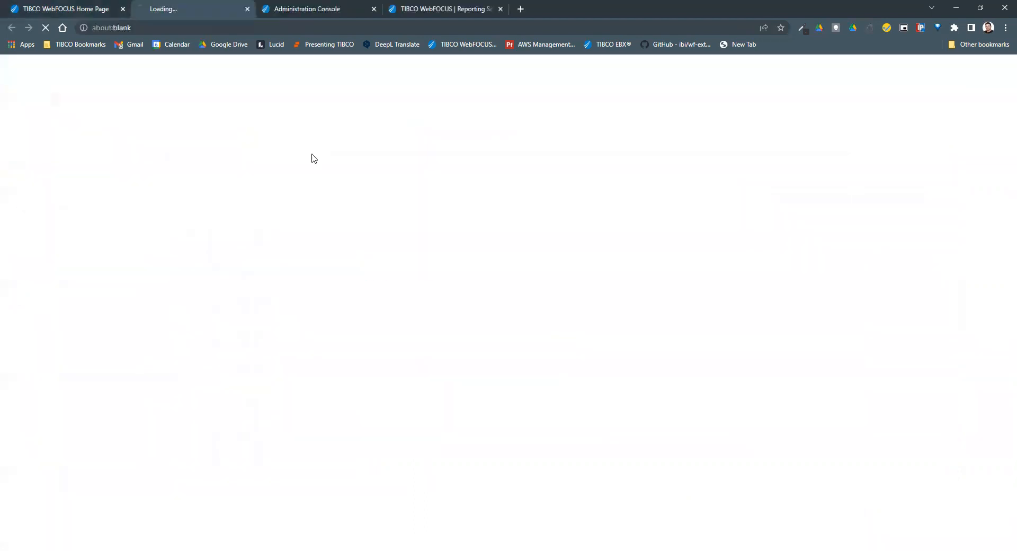